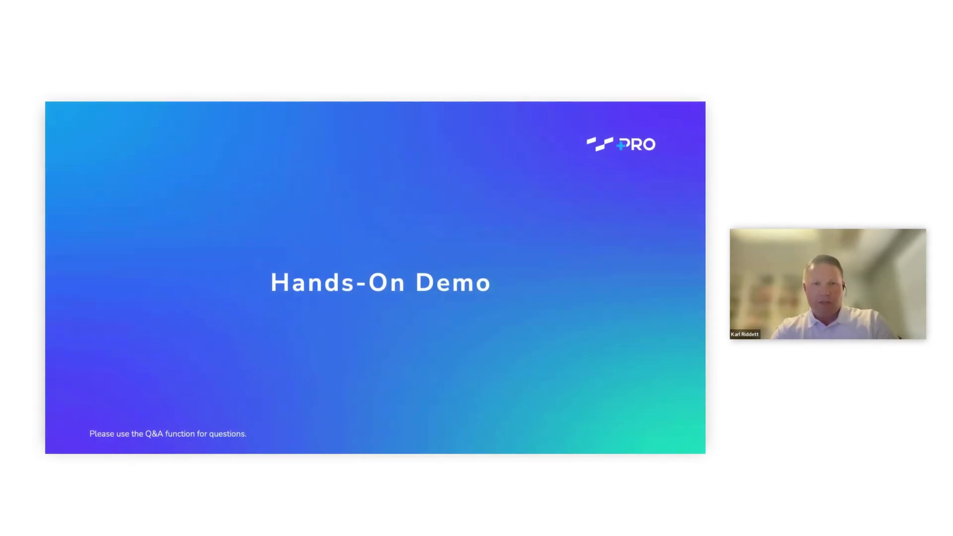
Step: Switch to the window already signed into ThoughtSpot's Search data page with FAA Data Worksheet
key(super+Tab)
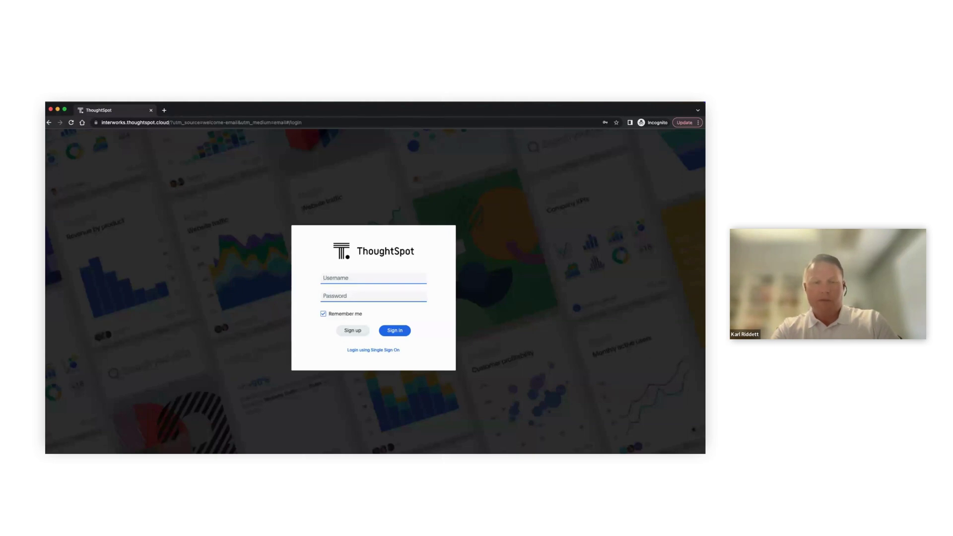
key(super+Tab)
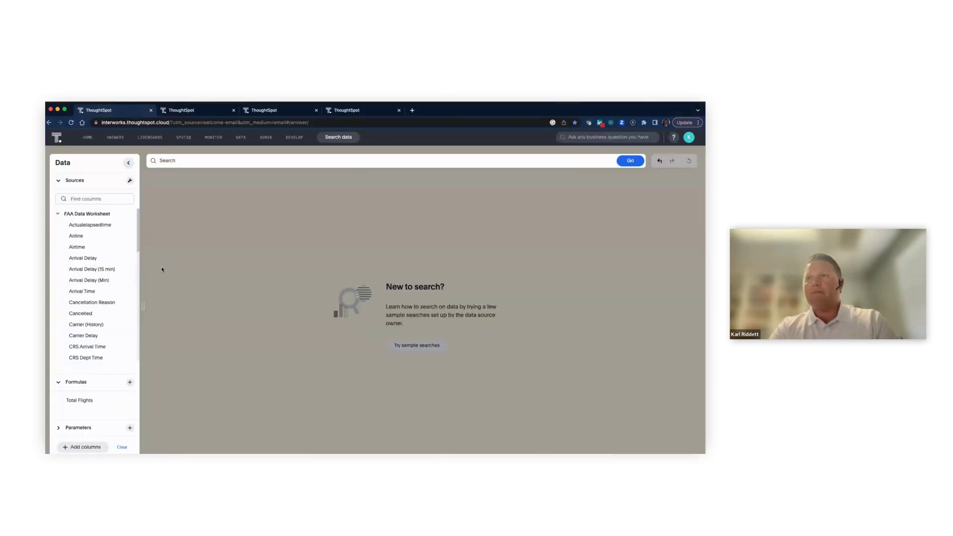
Step: Open the FAA Demo liveboard from the Liveboards list filtered by 'faa'
click(207, 115)
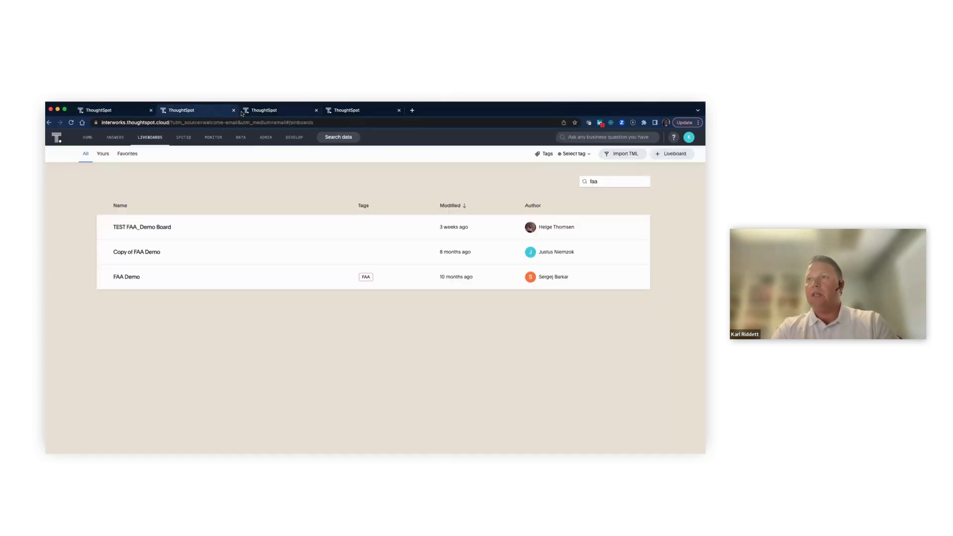
click(256, 112)
click(208, 110)
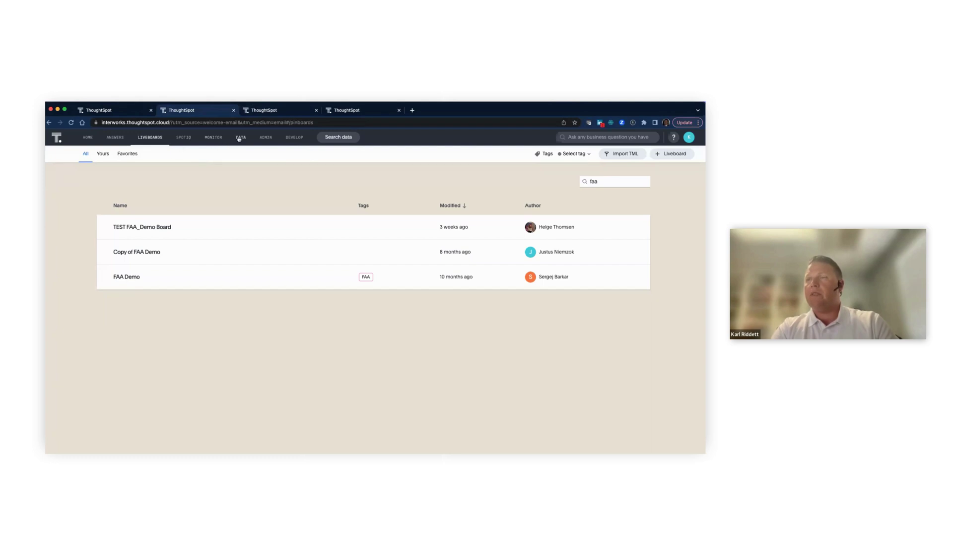
click(121, 280)
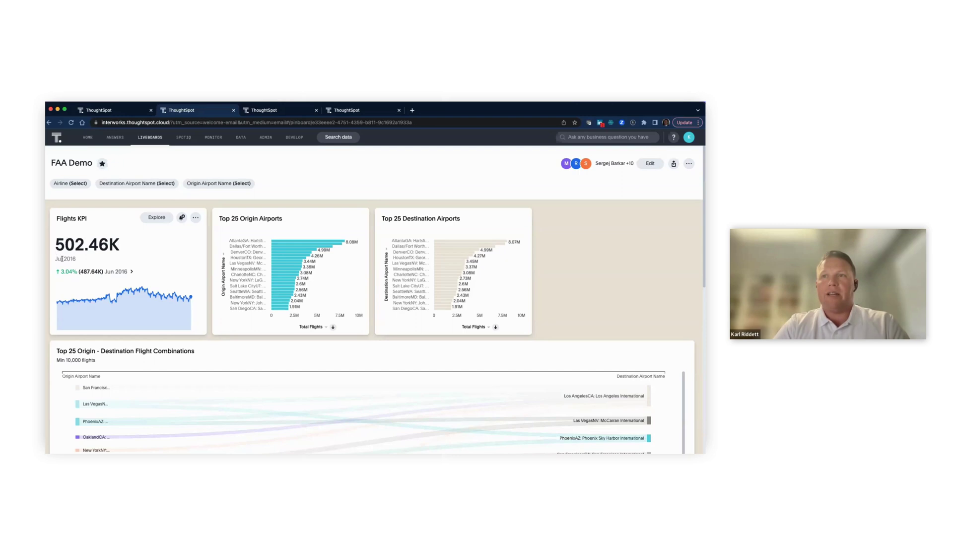
drag(81, 259, 58, 258)
click(114, 259)
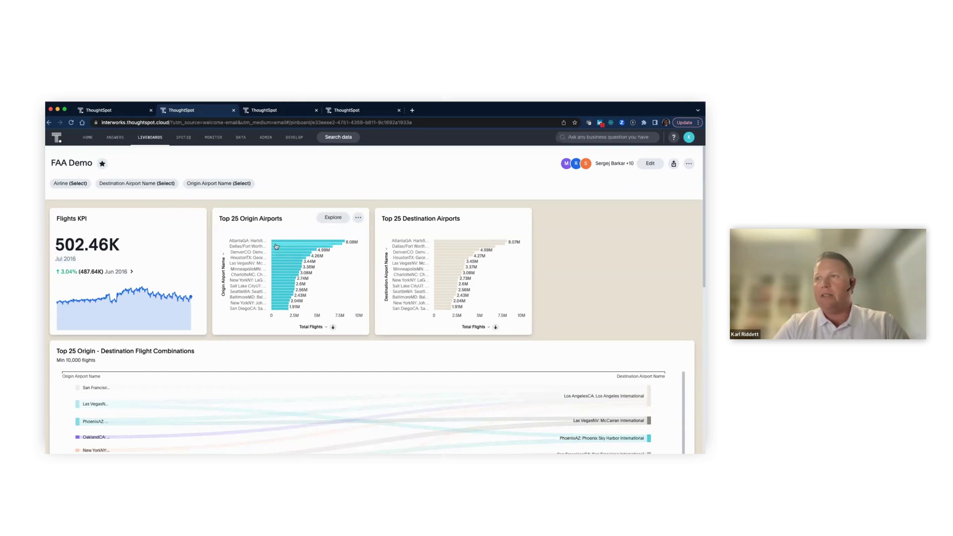
mouse_move(278, 242)
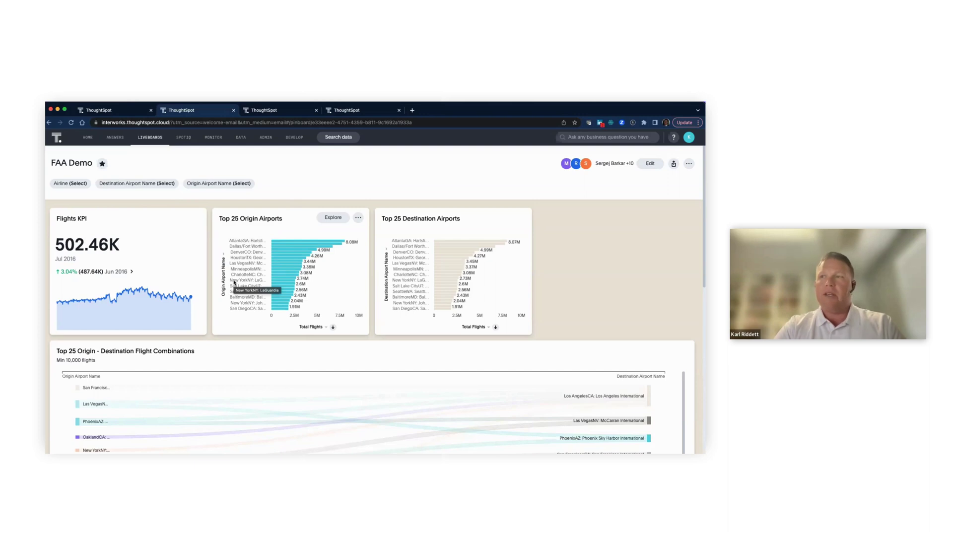
Step: Search 'fact' among the Data workspace objects and open the FACTFLIGHTS table's columns
click(241, 138)
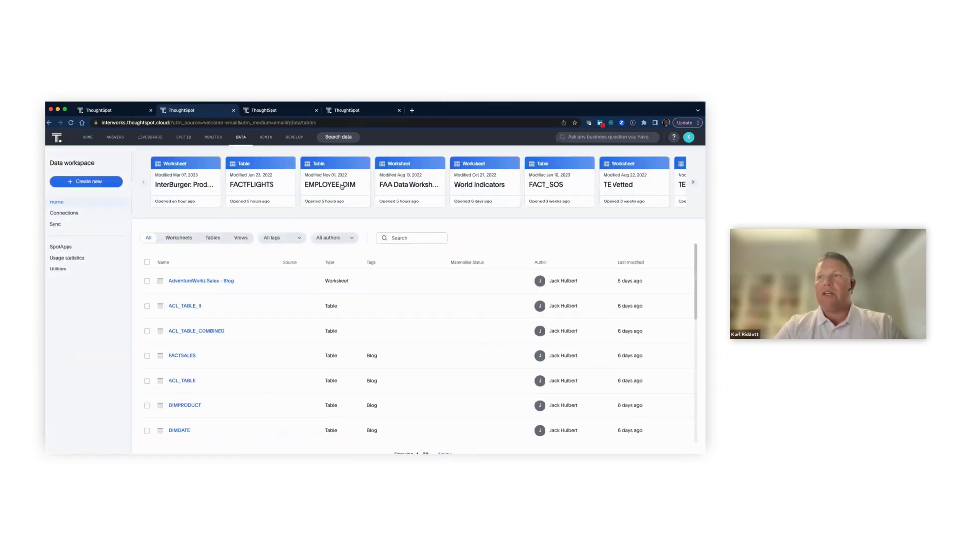
click(383, 240)
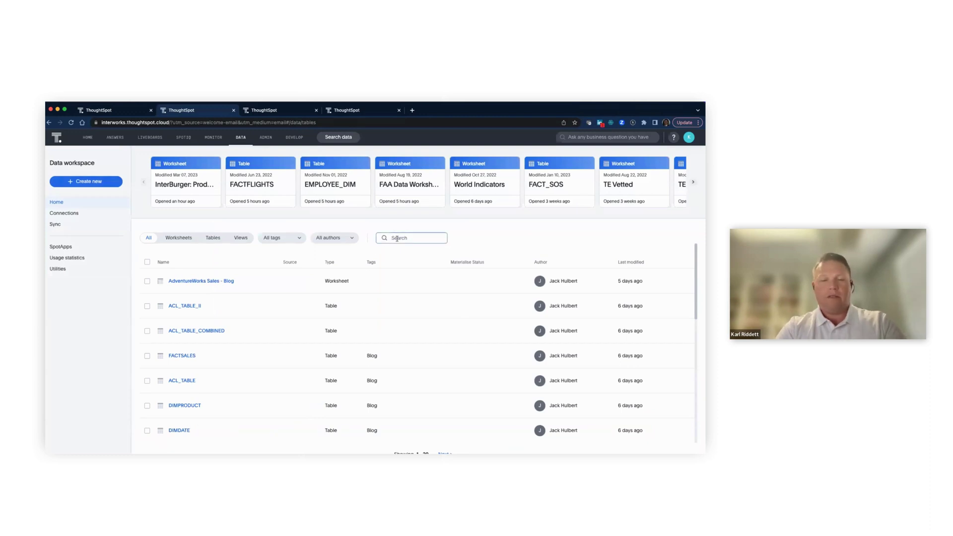
text(fact)
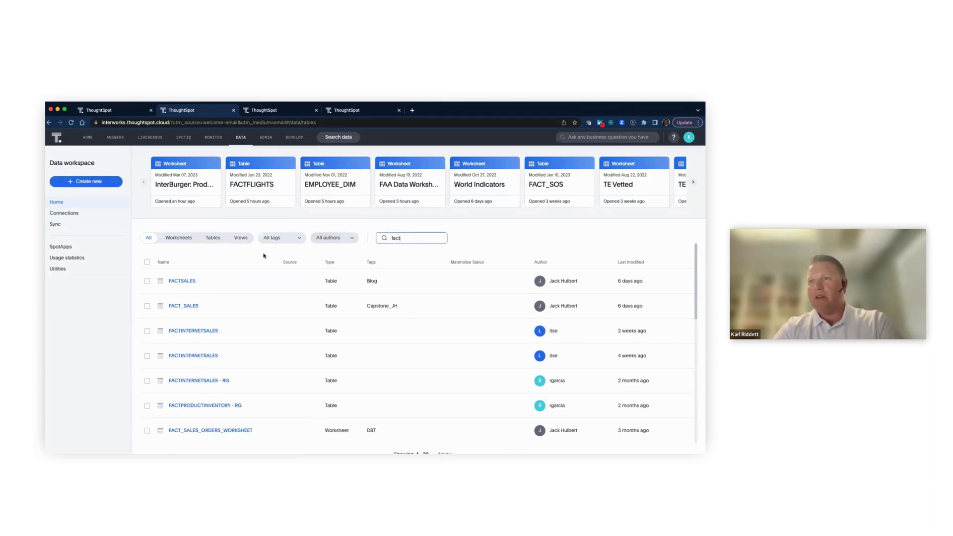
scroll(239, 324, down, 3)
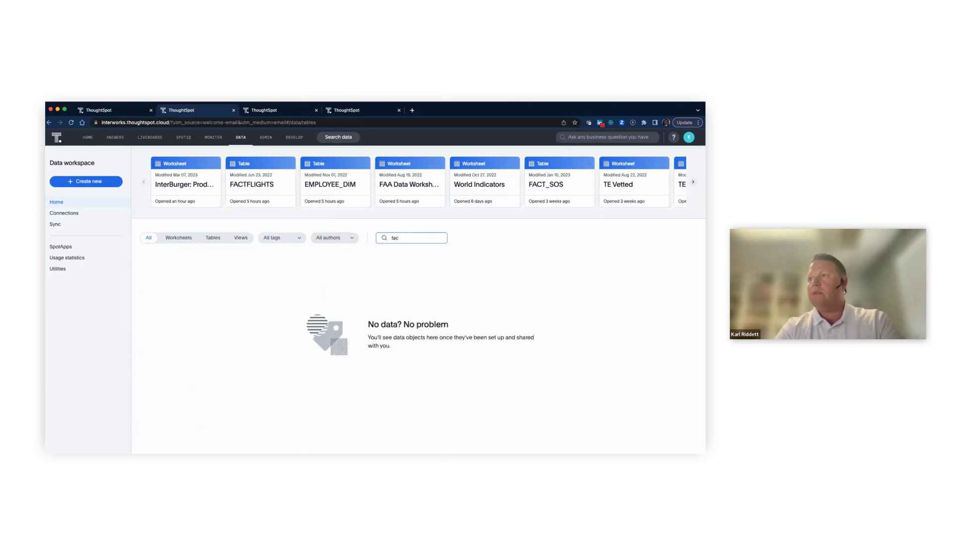
text(tg)
click(182, 281)
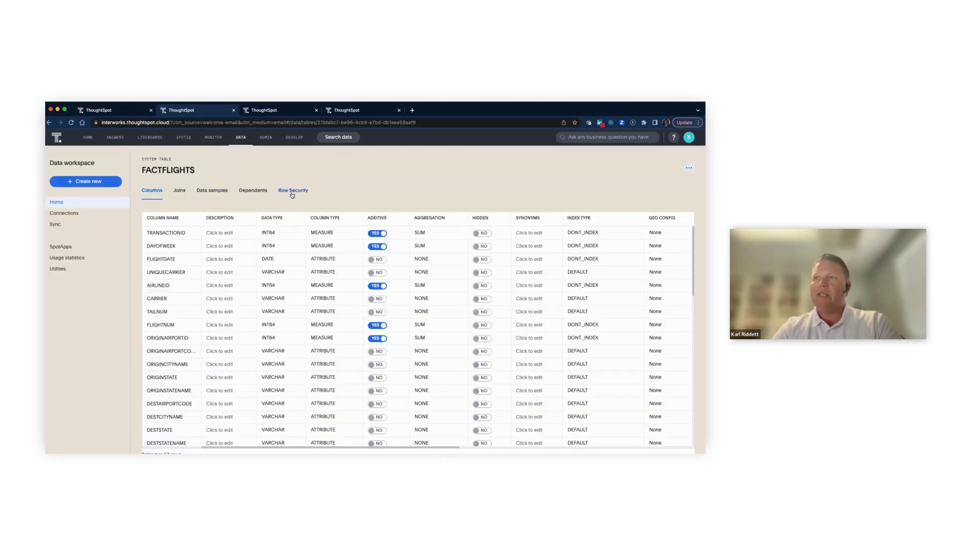
Step: Open the Franchisee RLS rule from the FACTFLIGHTS Row Security tab
click(301, 194)
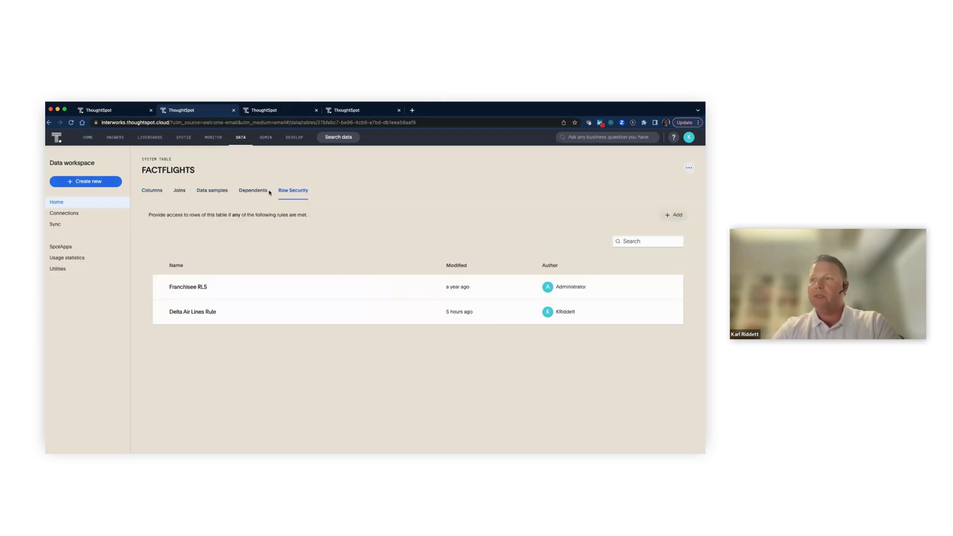
click(191, 288)
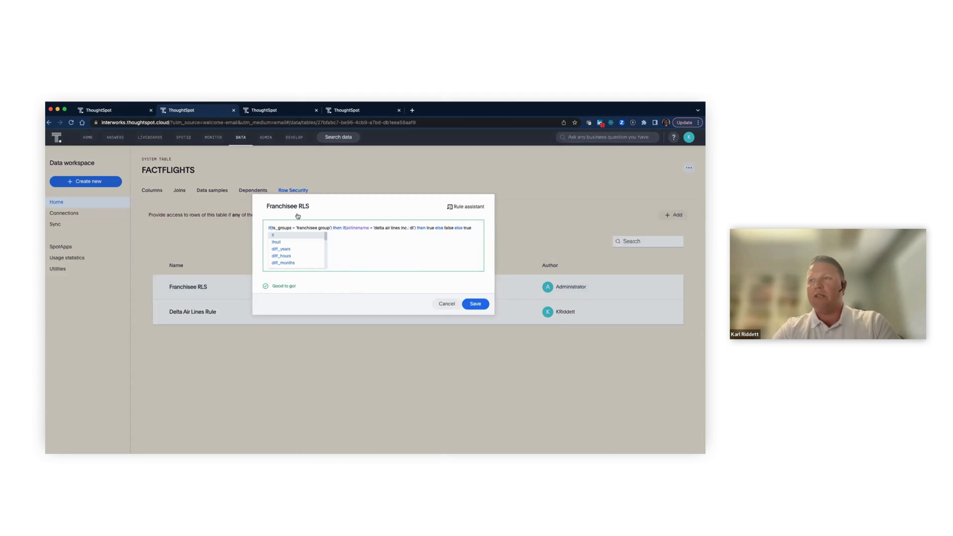
Step: Review the Franchisee RLS formula's ts_groups condition and its franchisee group value
mouse_move(305, 208)
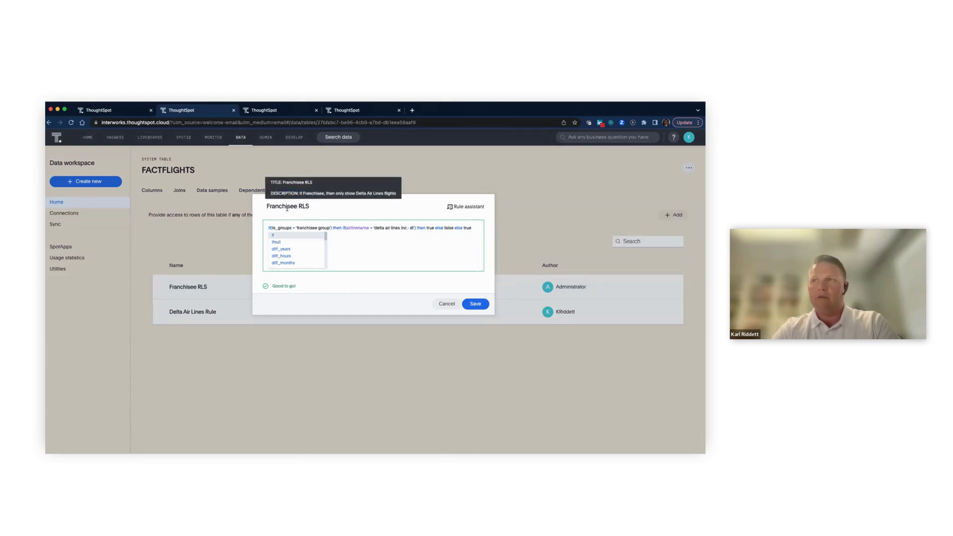
click(340, 244)
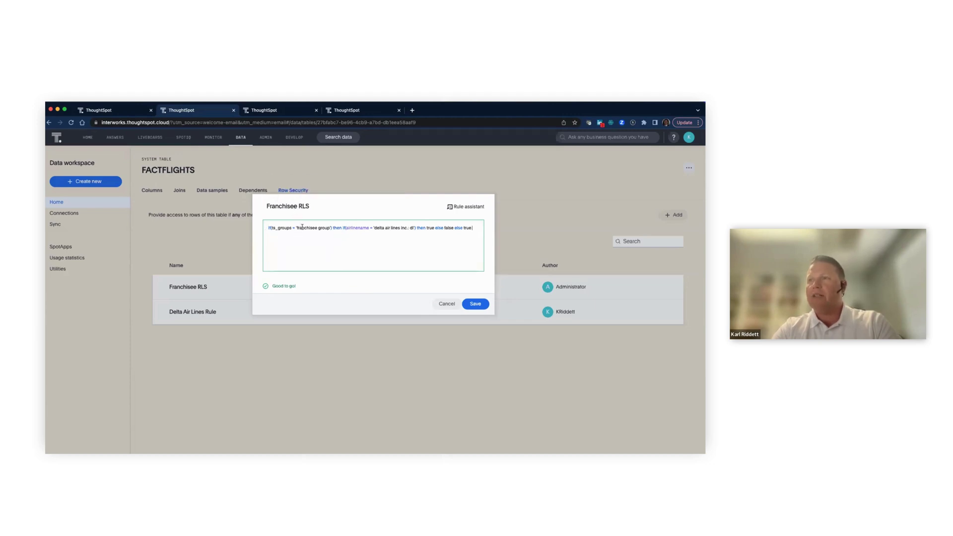
drag(271, 228, 296, 228)
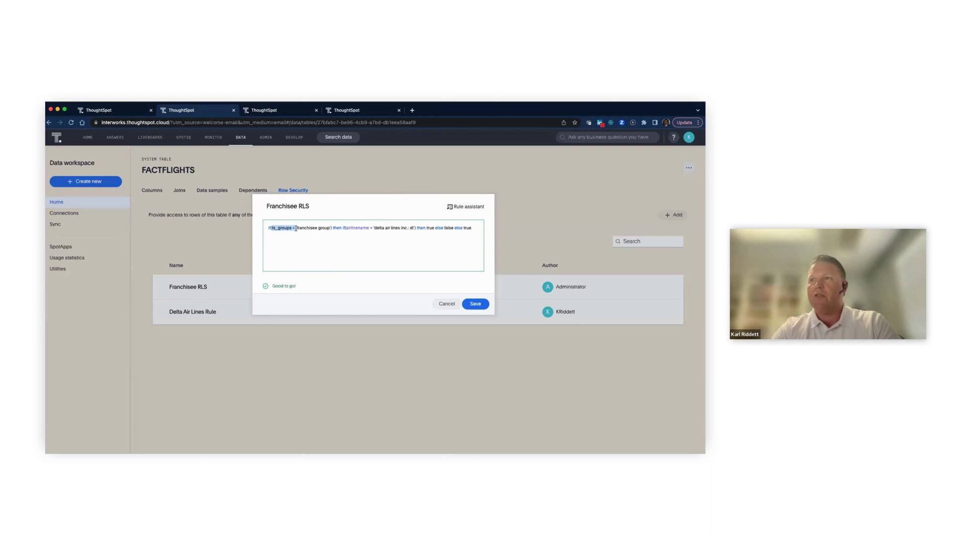
click(303, 228)
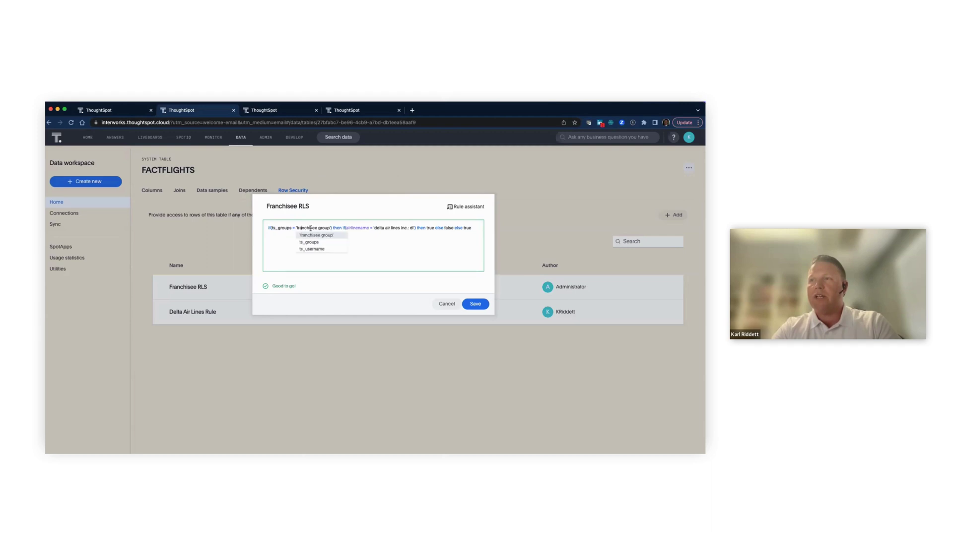
click(366, 238)
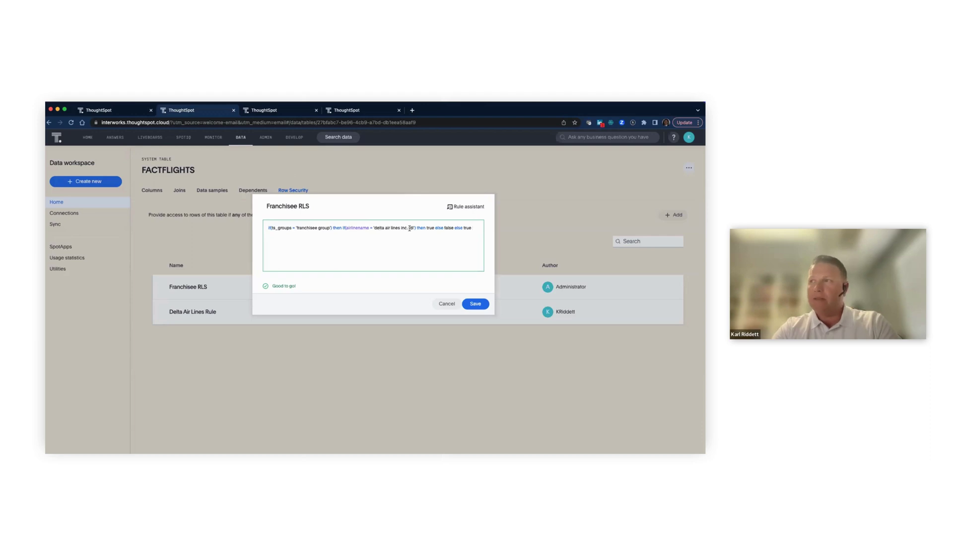
Step: Inspect the formula's then/else results and final true default, then cancel without saving
double_click(429, 227)
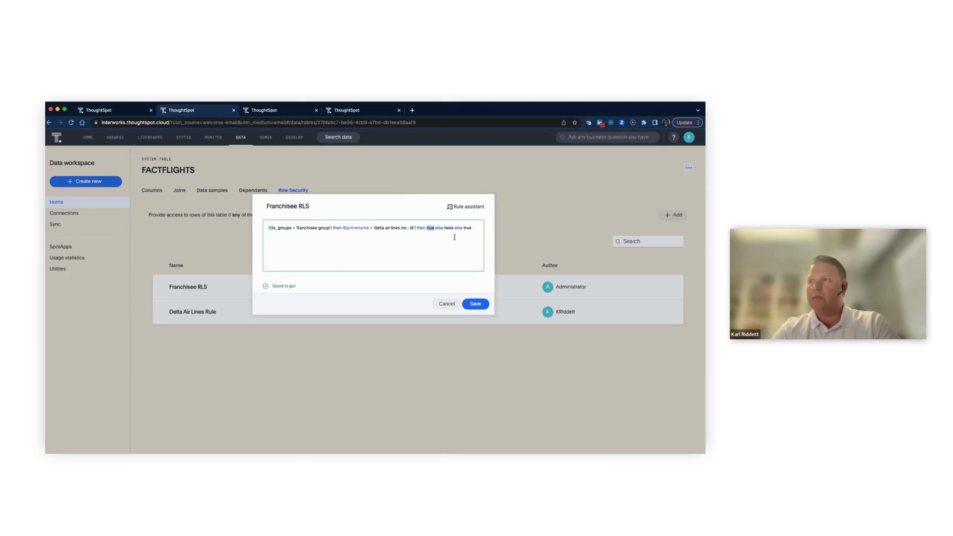
double_click(447, 227)
click(342, 227)
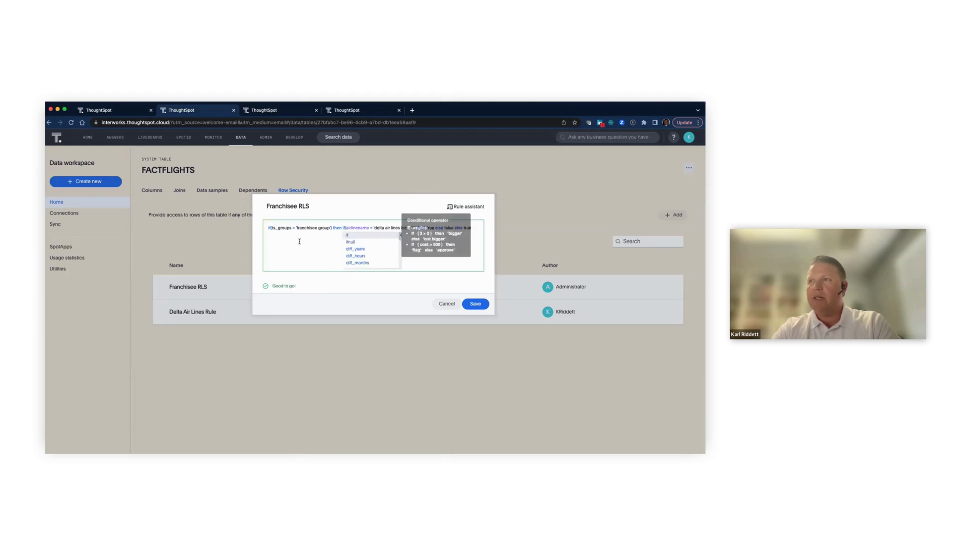
click(283, 233)
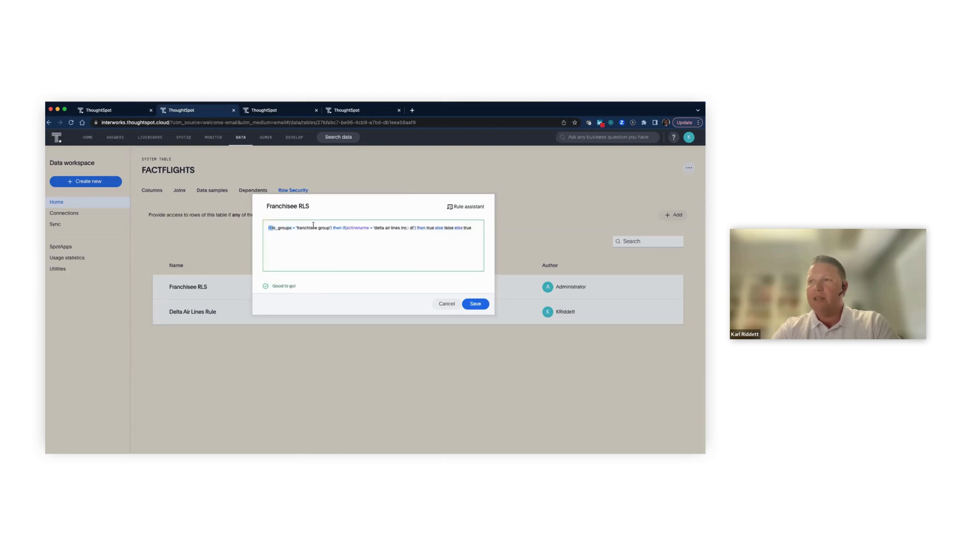
click(467, 227)
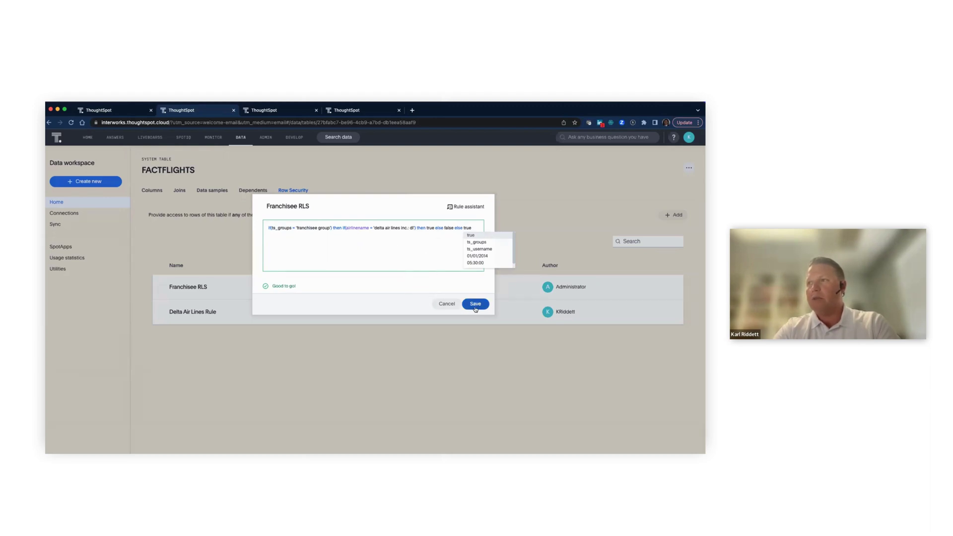
click(446, 304)
Step: Review the Delta Air Lines Rule's ts_username formula and close it without saving
click(217, 310)
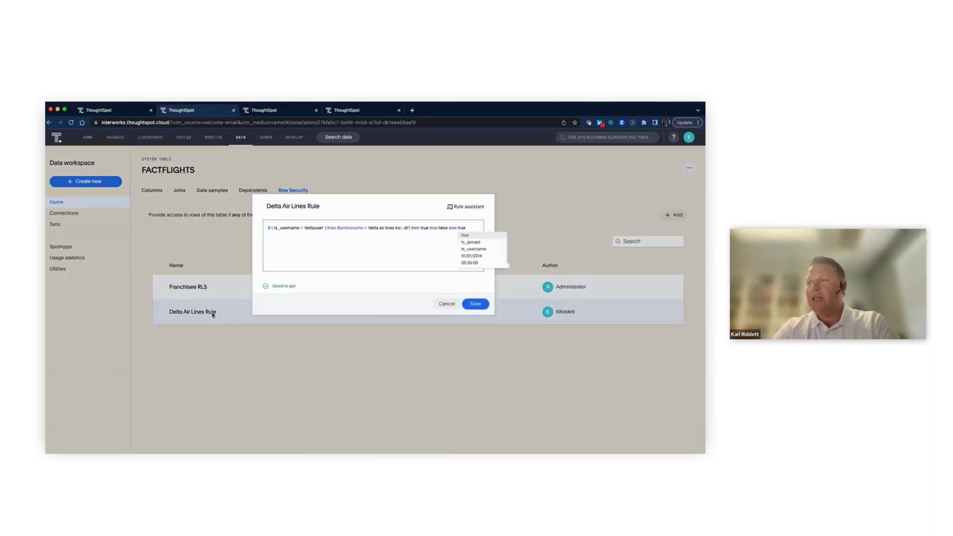
click(290, 228)
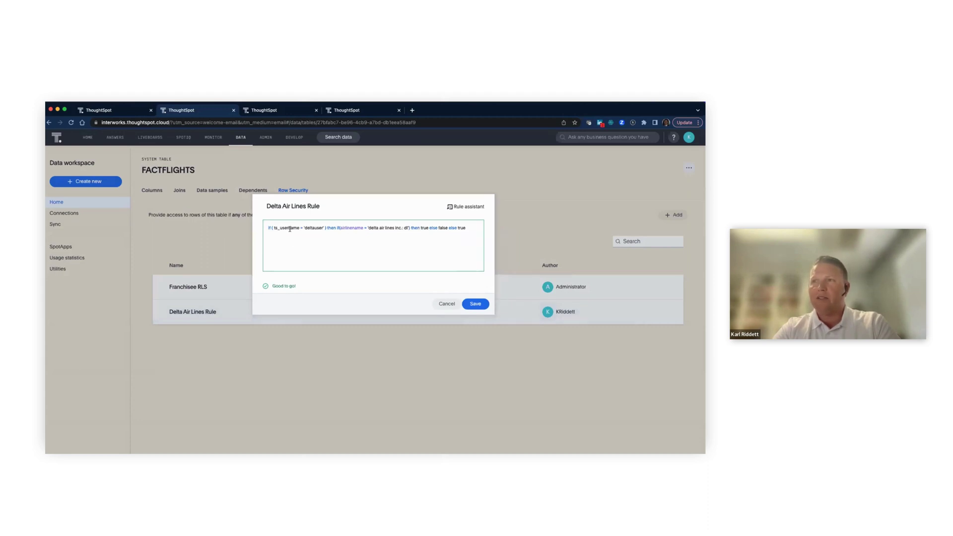
click(313, 227)
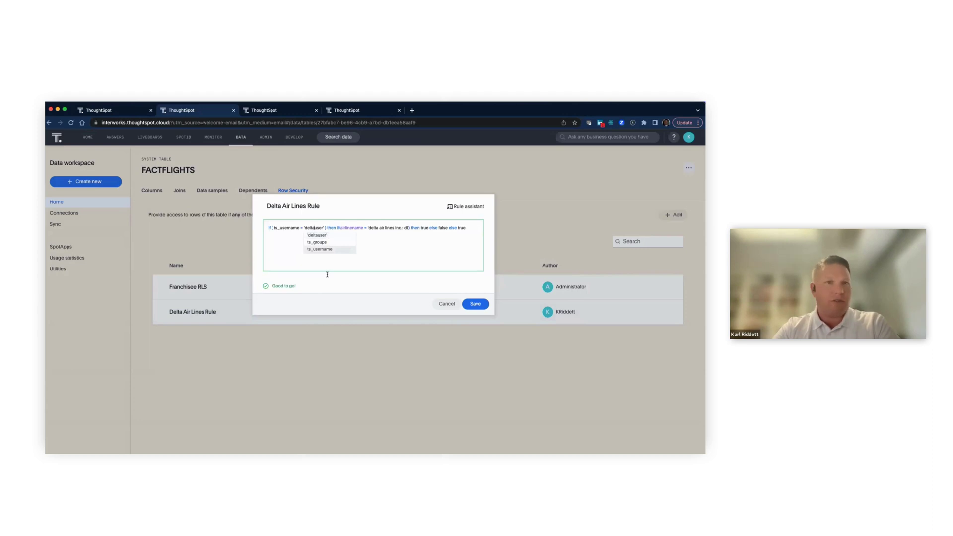
click(403, 258)
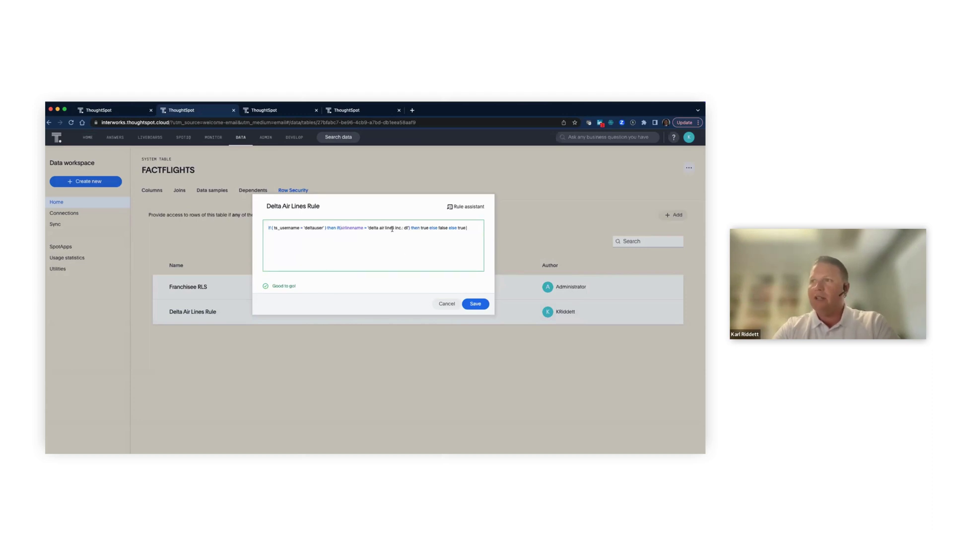
click(441, 301)
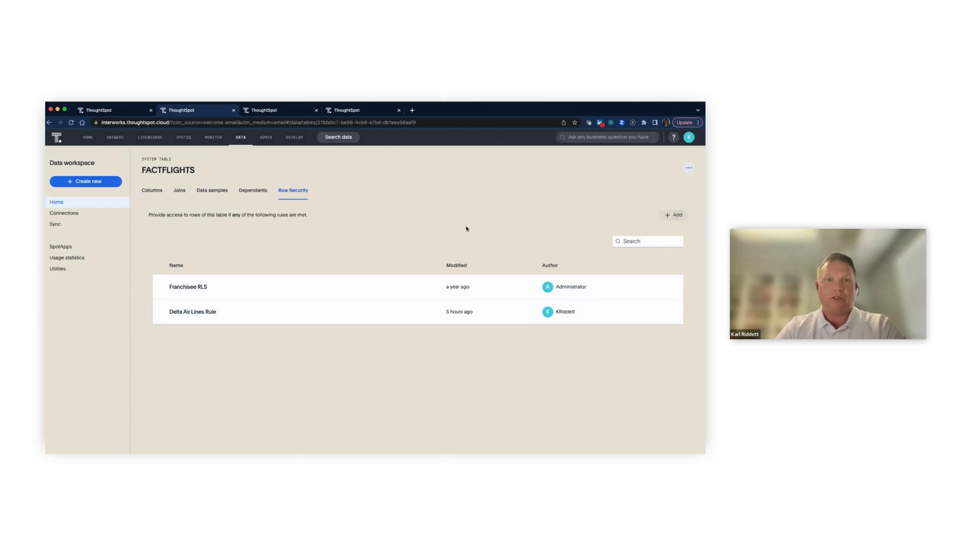
Step: Open the FAA Demo liveboard from the Favorites liveboards list
click(150, 137)
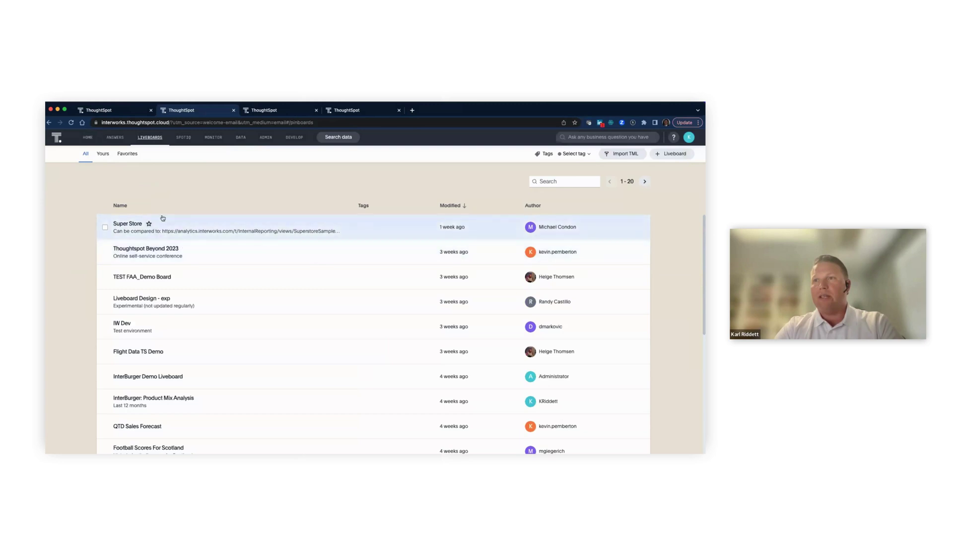
click(127, 153)
click(144, 226)
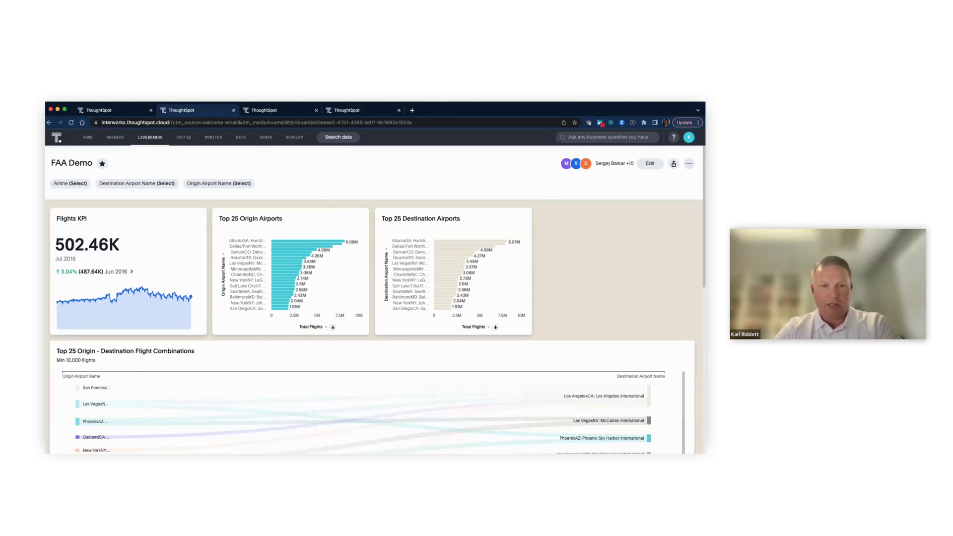
Step: Sign in as the Delta user in a private window and open the FAA Demo liveboard
key(super+grave)
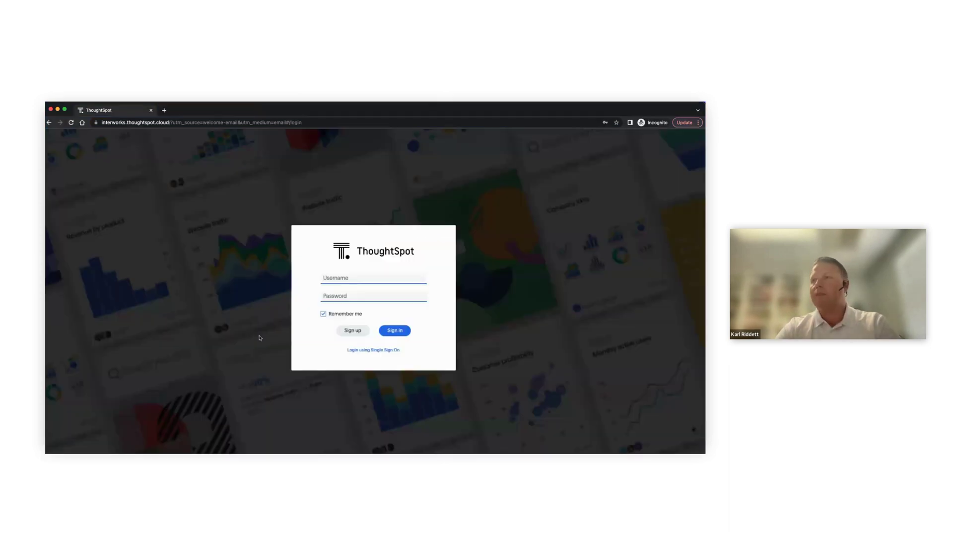
text(deltauser)
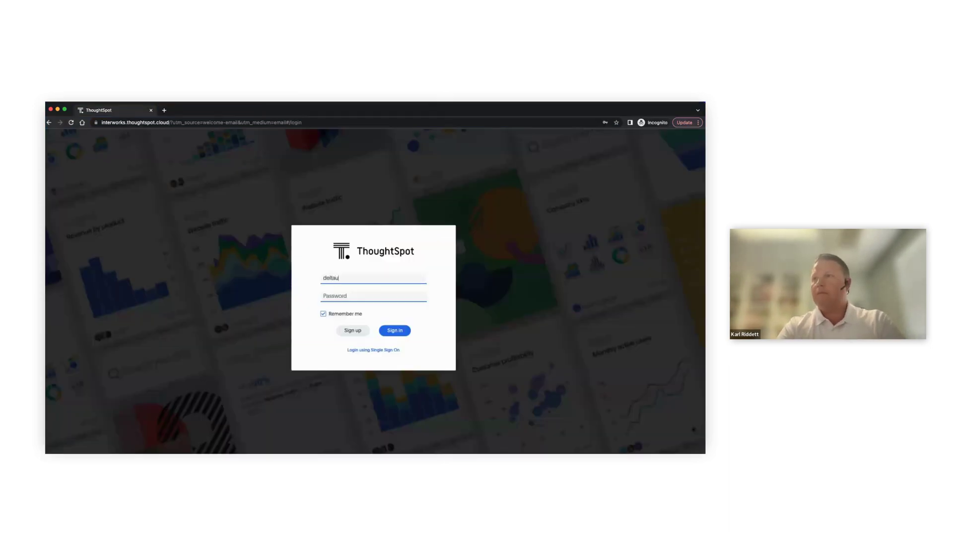
key(Tab)
text(•••)
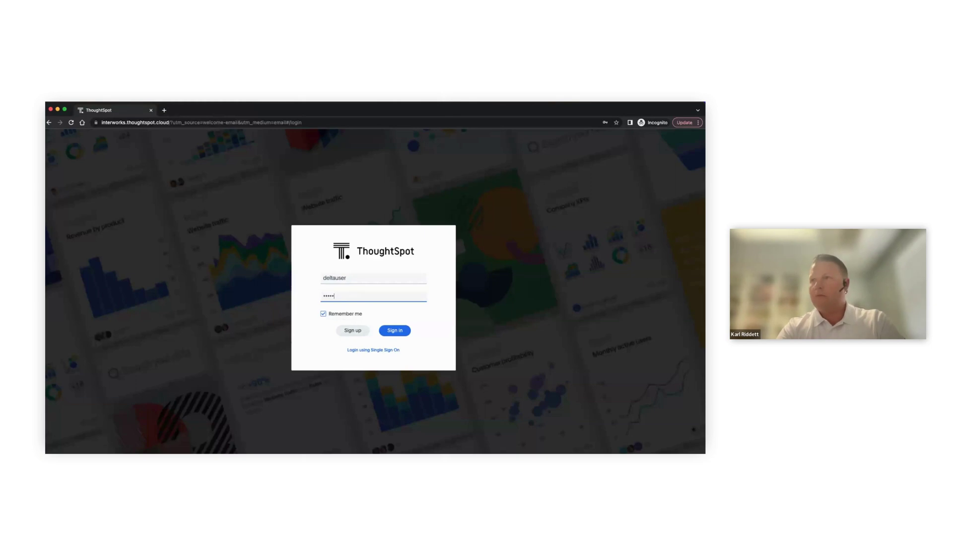
click(395, 330)
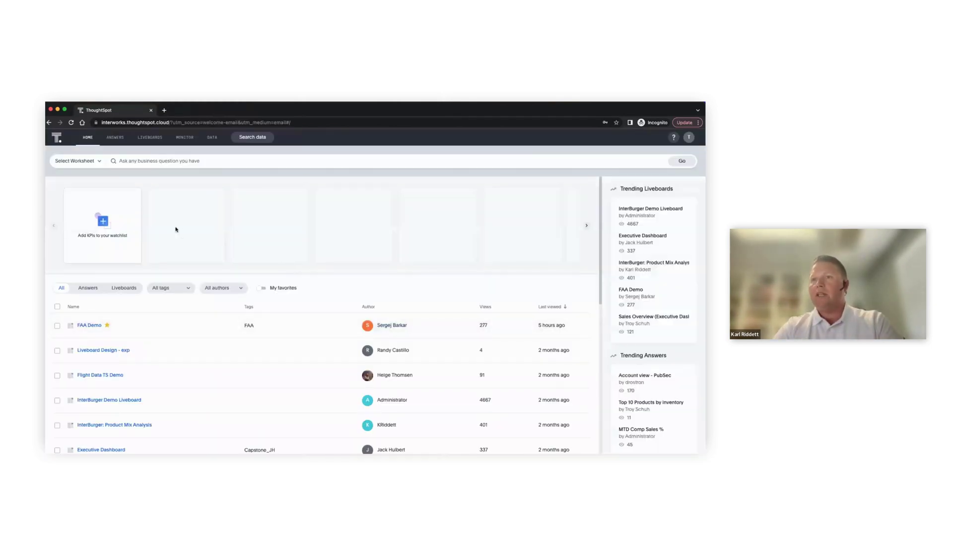
click(93, 325)
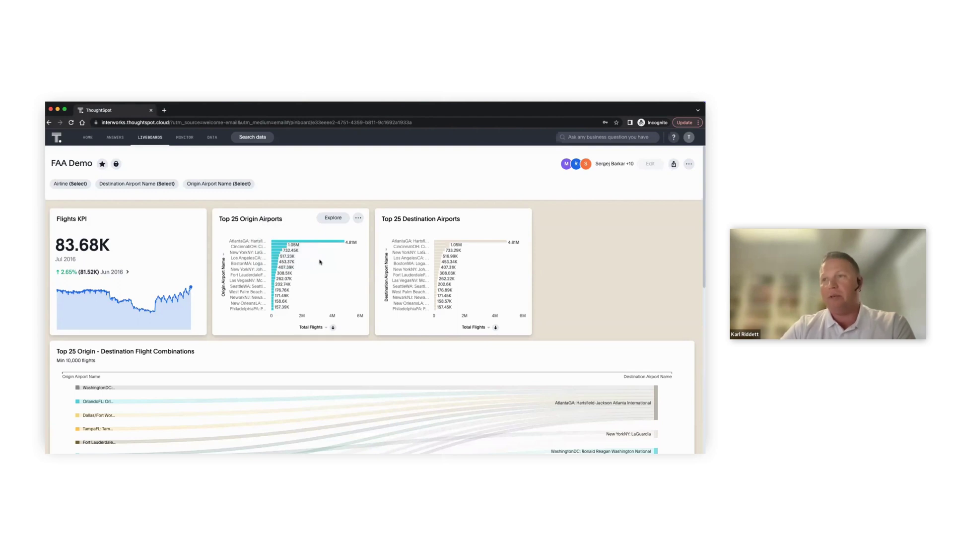
scroll(320, 262, down, 1)
scroll(320, 262, down, 10)
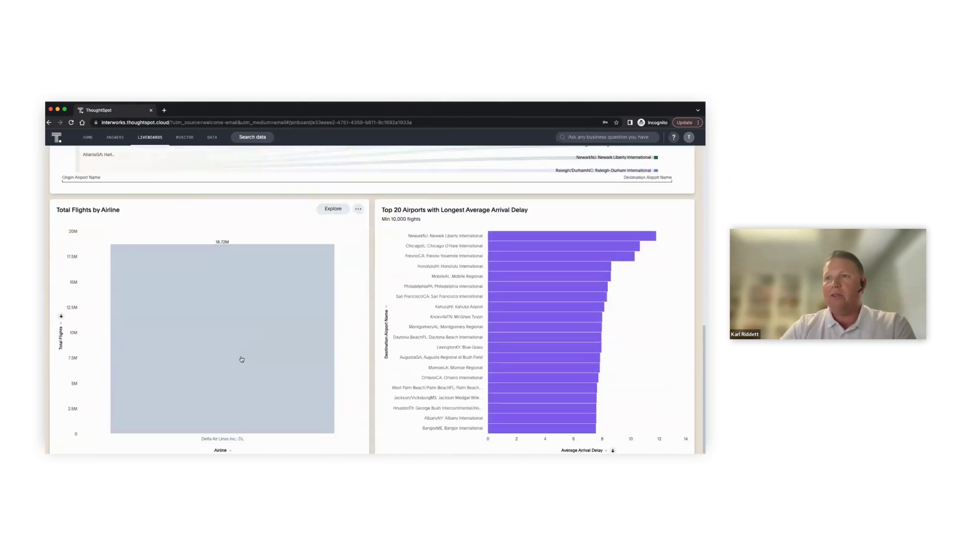
mouse_move(202, 383)
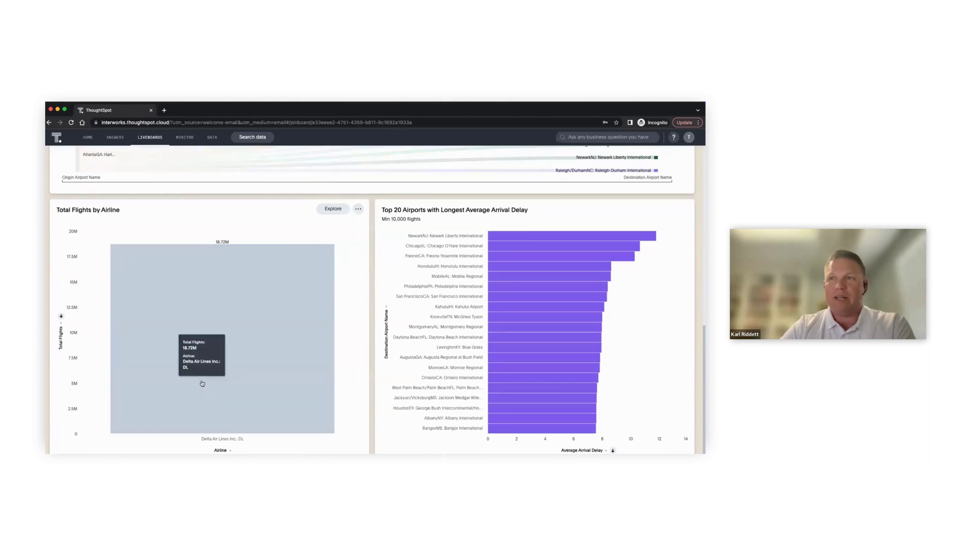
scroll(202, 383, up, 10)
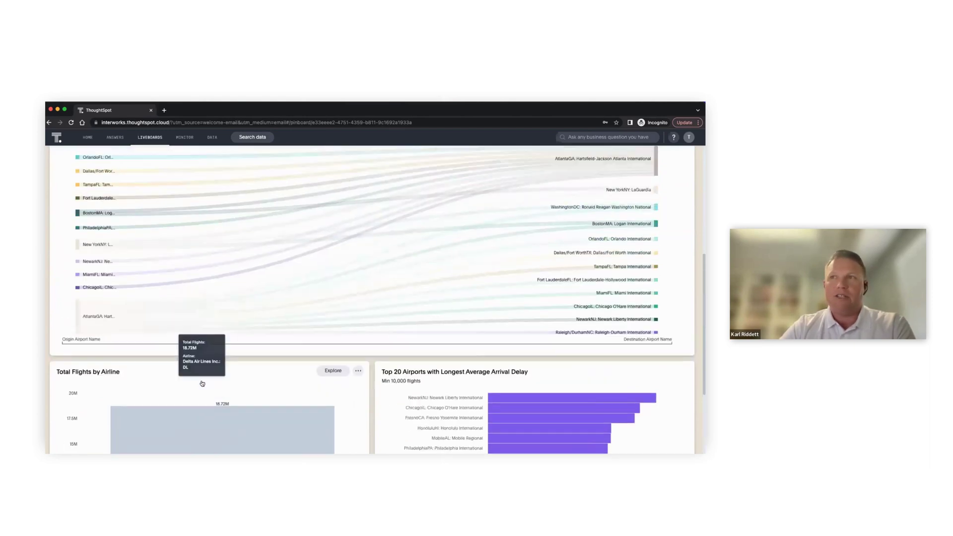
scroll(202, 383, down, 10)
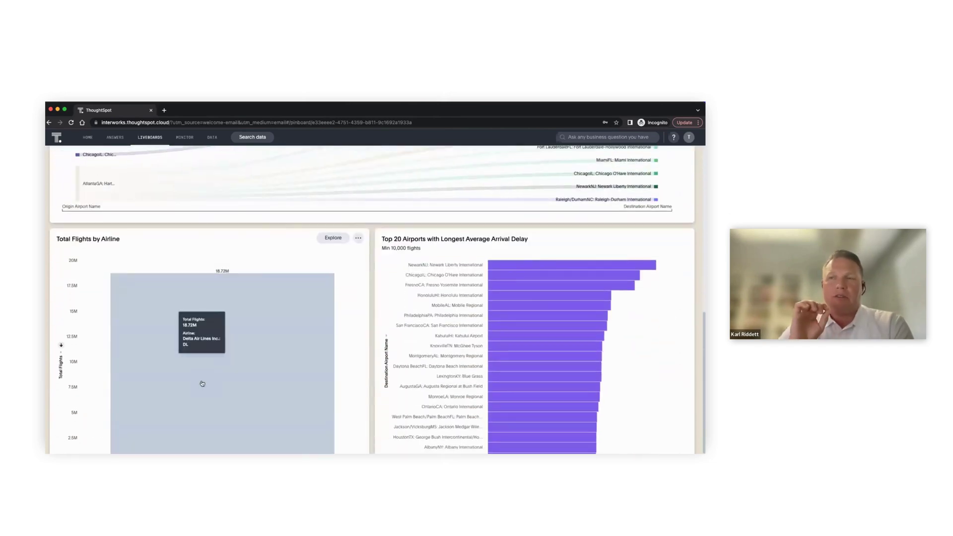
click(202, 383)
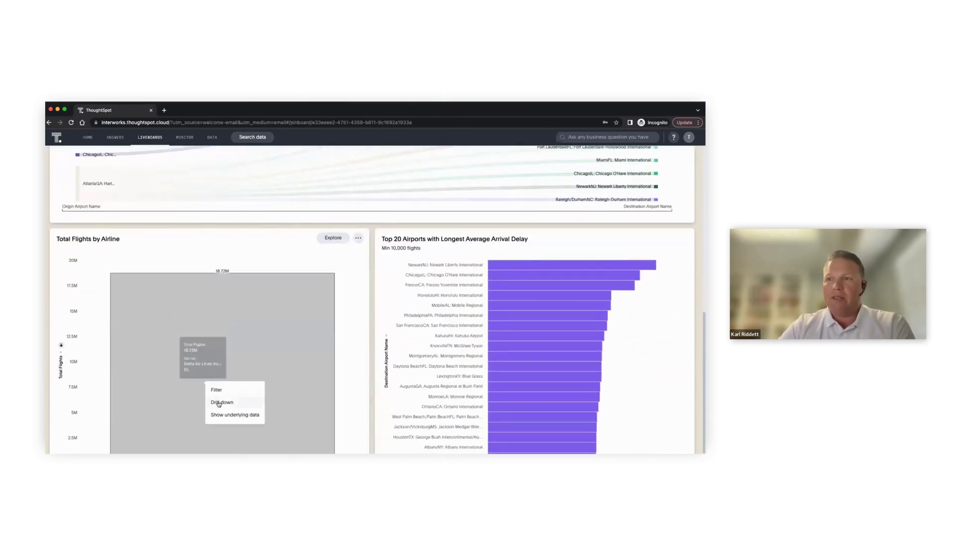
click(228, 416)
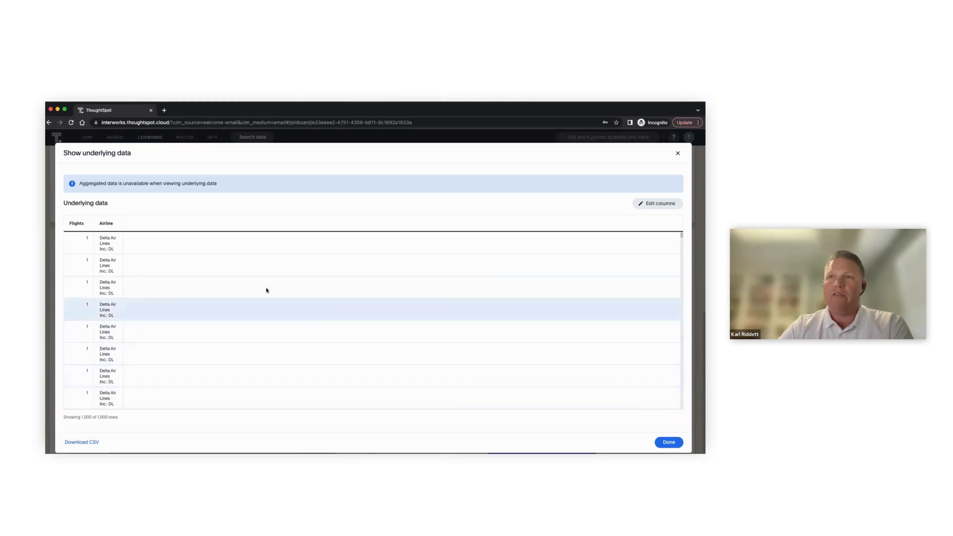
click(678, 152)
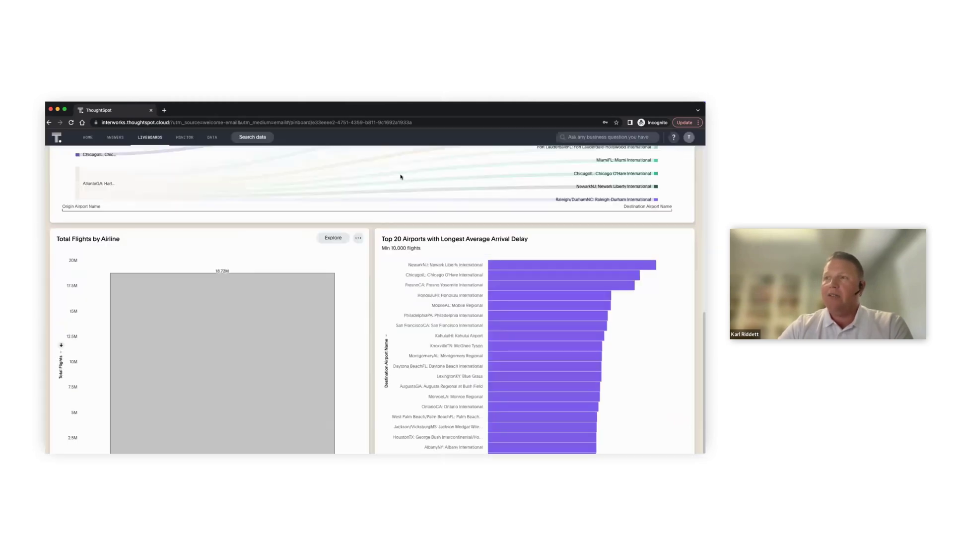
scroll(282, 224, up, 5)
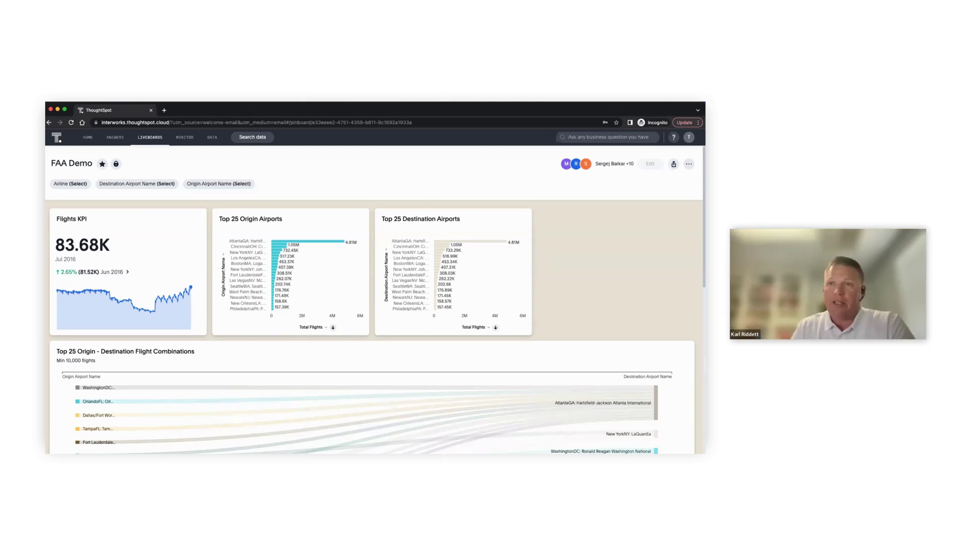
Step: Confirm the Airline filter offers only Delta Air Lines, then close it unapplied
click(70, 184)
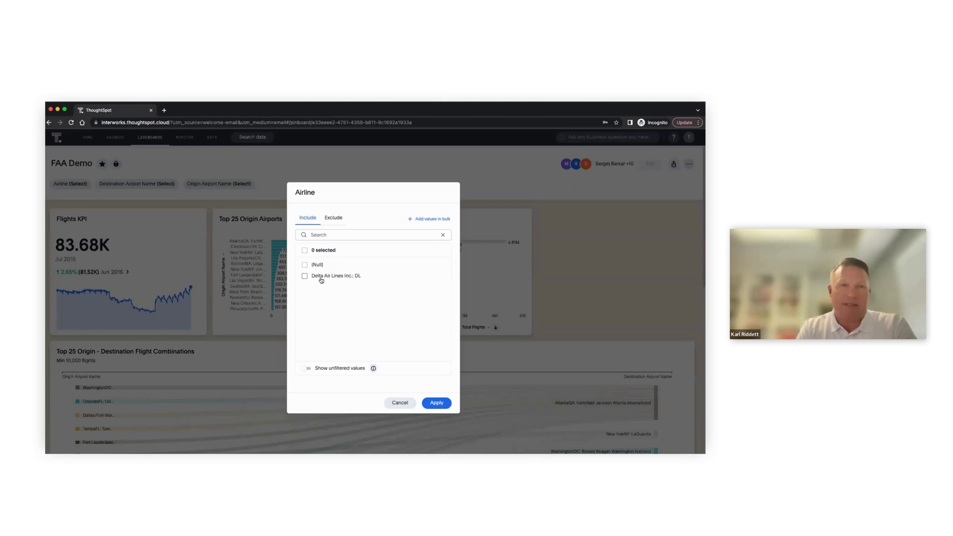
click(397, 403)
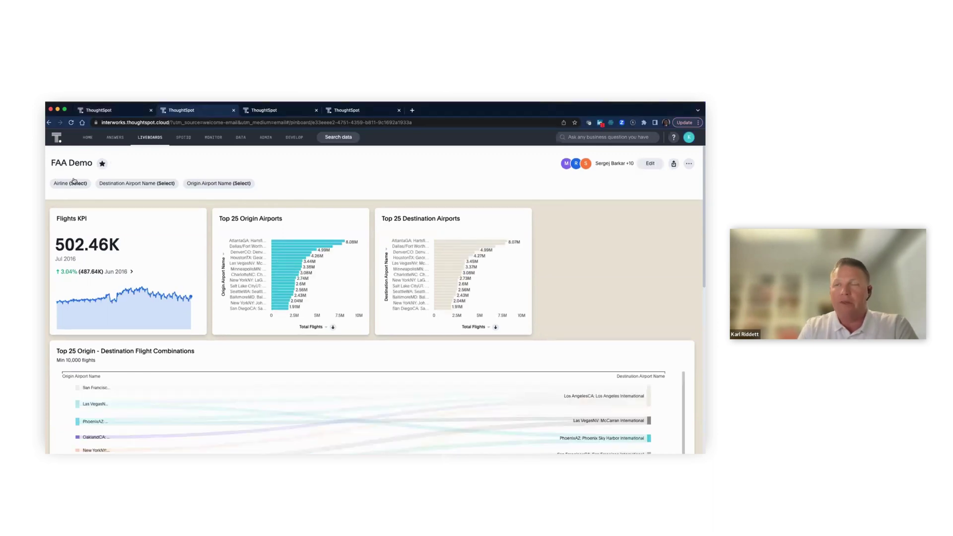
click(70, 183)
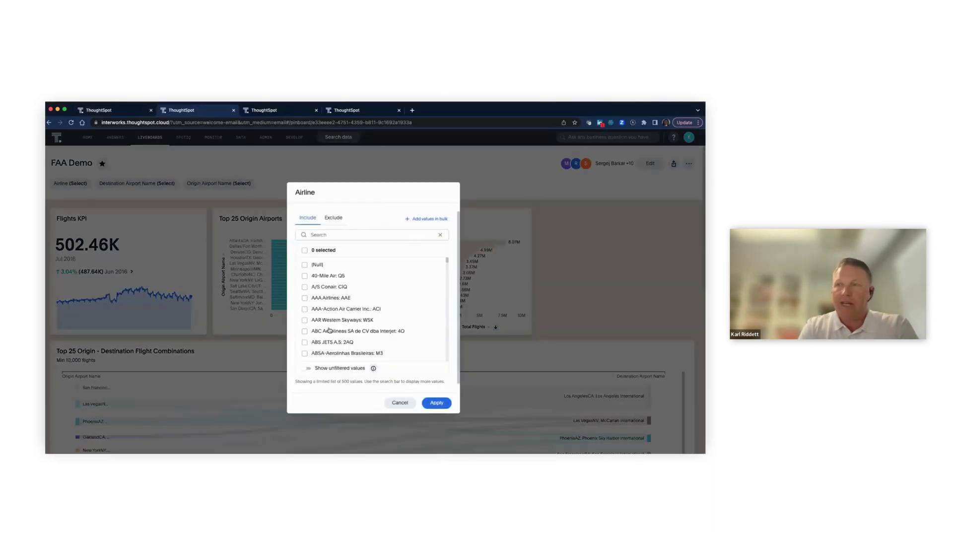
scroll(330, 329, down, 5)
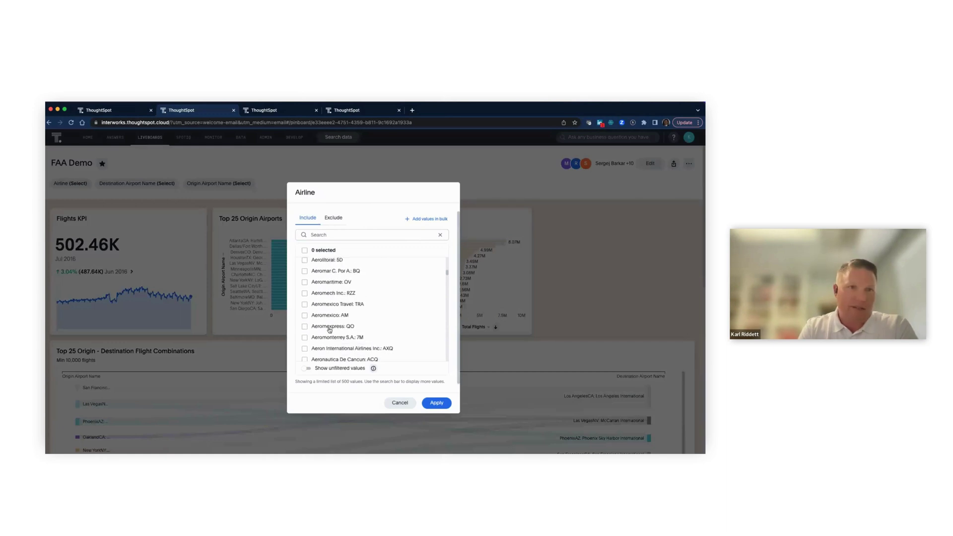
click(399, 402)
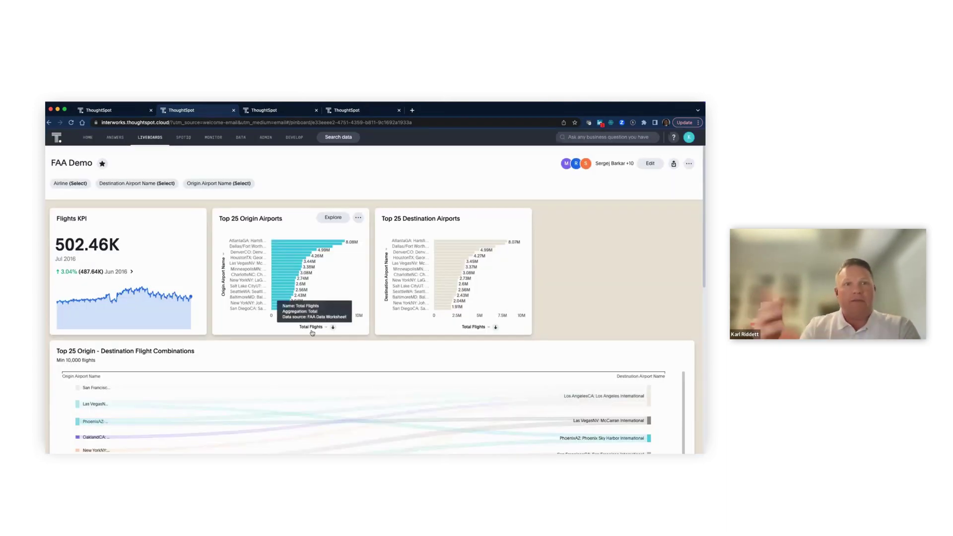